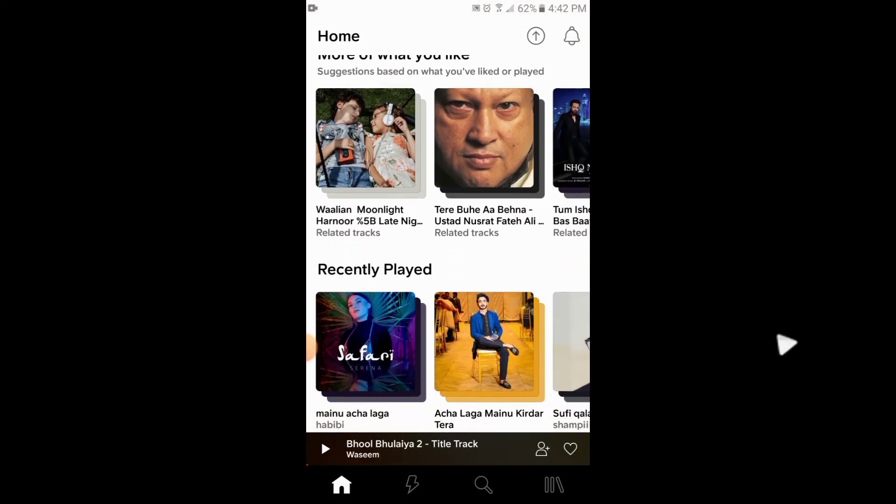
scroll(448, 245, down, 2)
scroll(448, 246, down, 3)
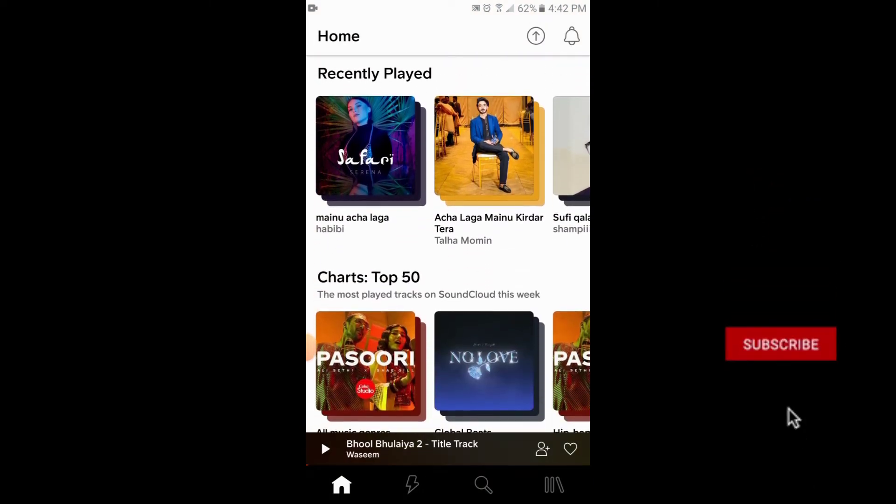
scroll(448, 246, down, 2)
scroll(449, 245, down, 2)
scroll(449, 246, down, 1)
scroll(448, 245, down, 2)
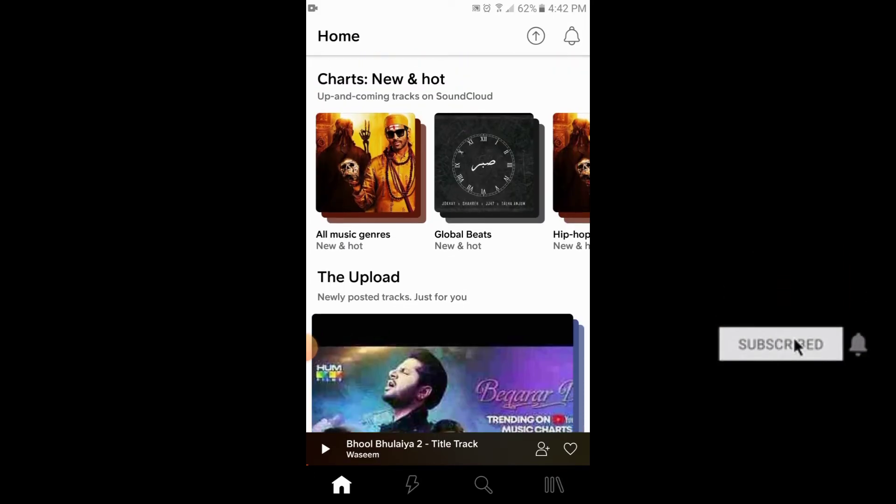
Open the New & hot: All music genres playlist and play SABAR by Jokhay in the full player.
click(312, 347)
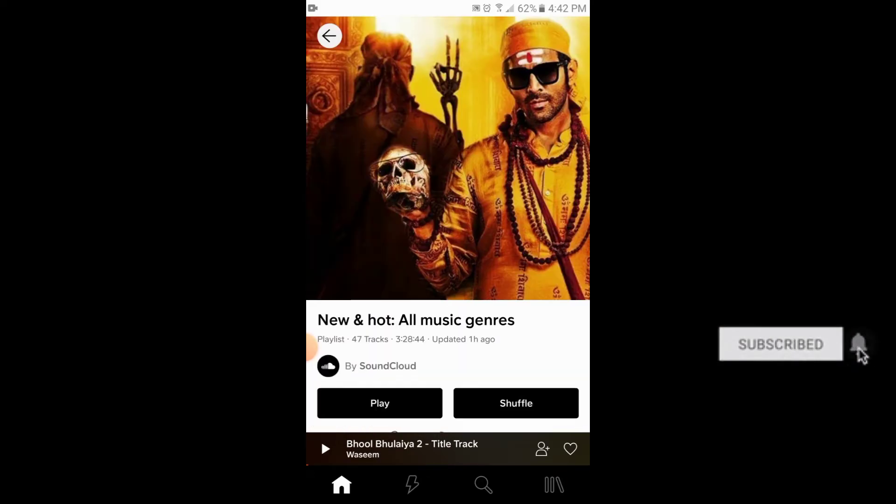
scroll(448, 245, down, 5)
scroll(448, 246, down, 1)
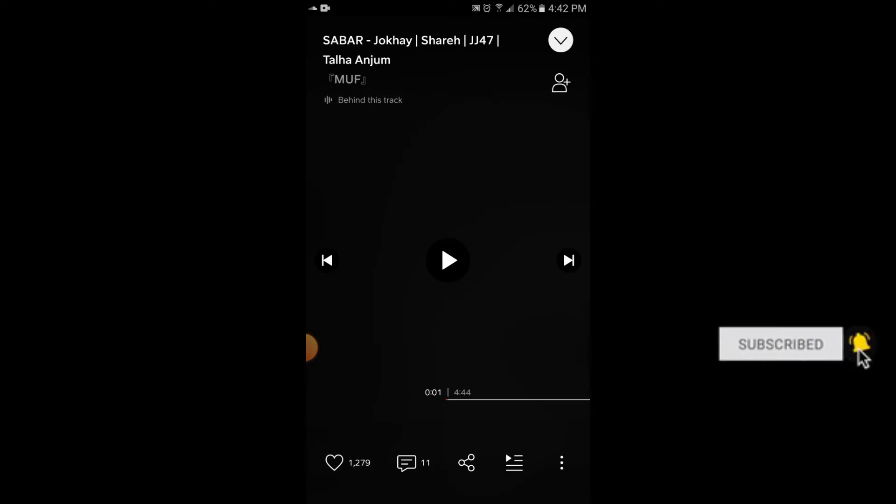
Like SABAR by Jokhay, raising its like count to 1,280.
click(334, 463)
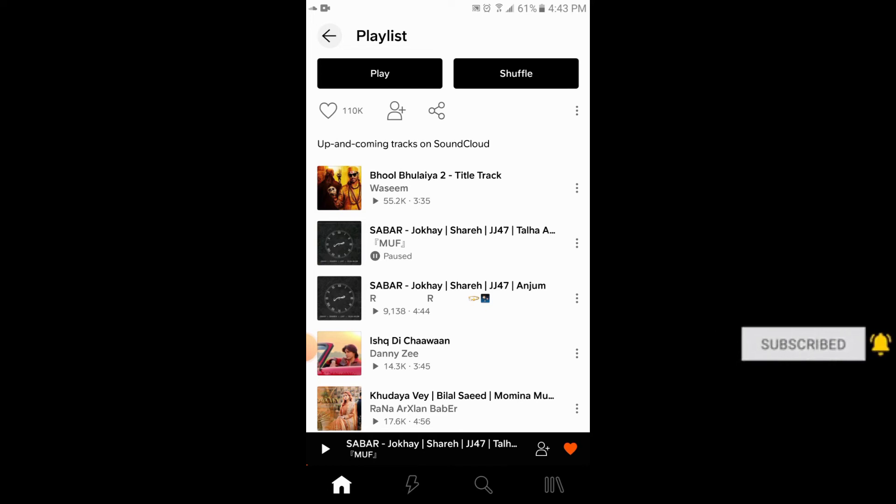
Switch to the Library from the bottom navigation bar.
click(553, 486)
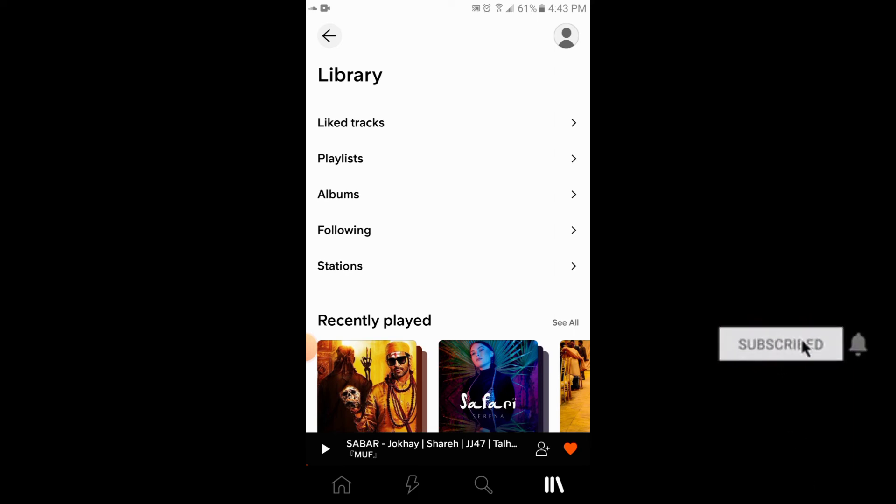
Open Liked tracks in the Library, showing 26 tracks with SABAR first.
click(351, 123)
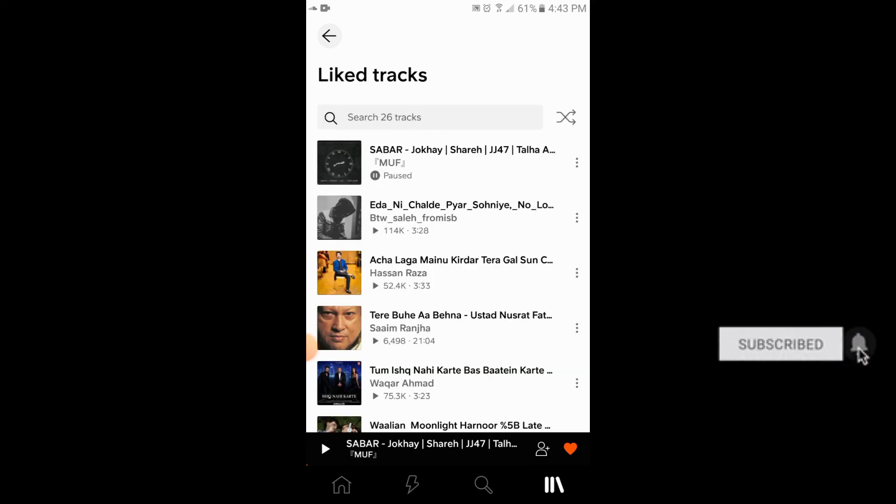